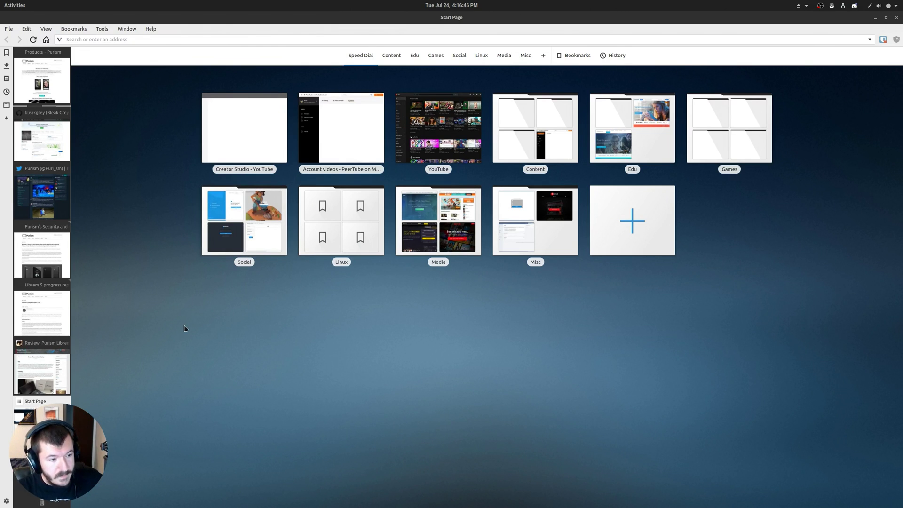
# Step: Open and close a new tab in Brave, then bring Vivaldi's start page back to front
pyautogui.hotkey('ctrl', 'l')
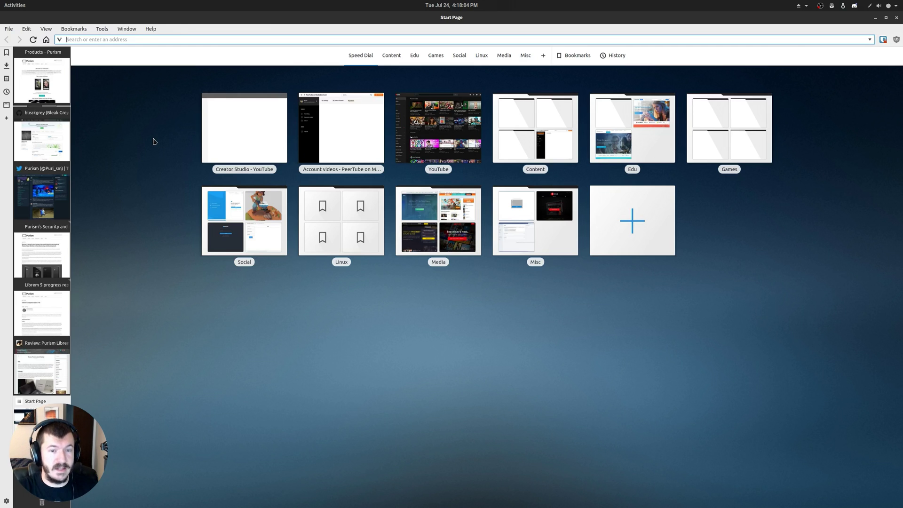
pyautogui.press('super')
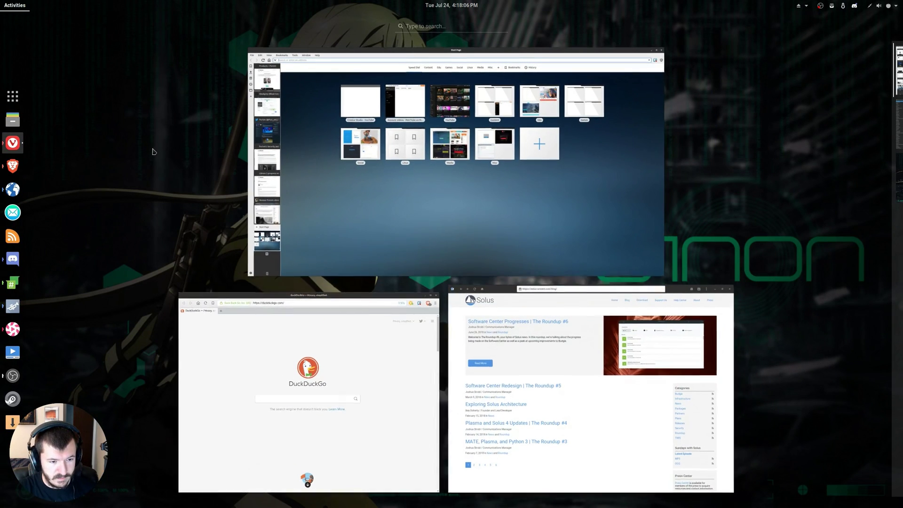
pyautogui.click(369, 353)
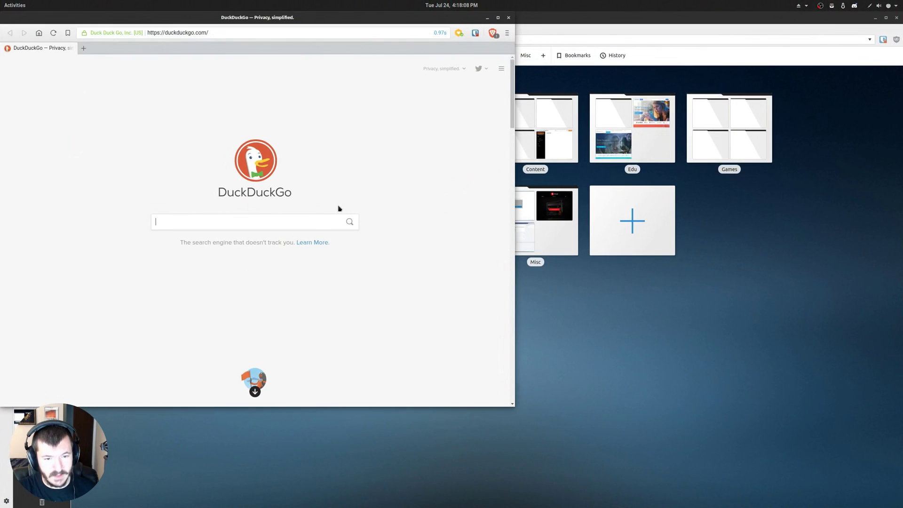
pyautogui.hotkey('ctrl', 't')
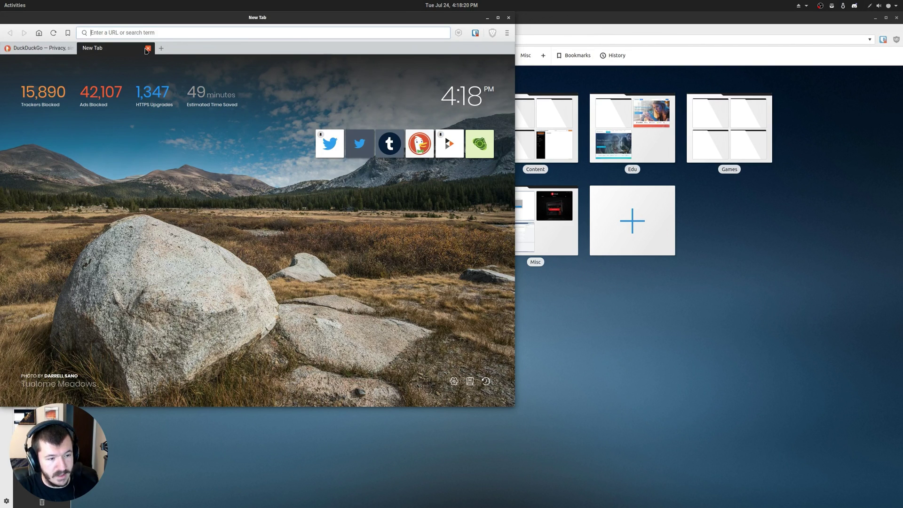
pyautogui.click(148, 49)
pyautogui.click(577, 298)
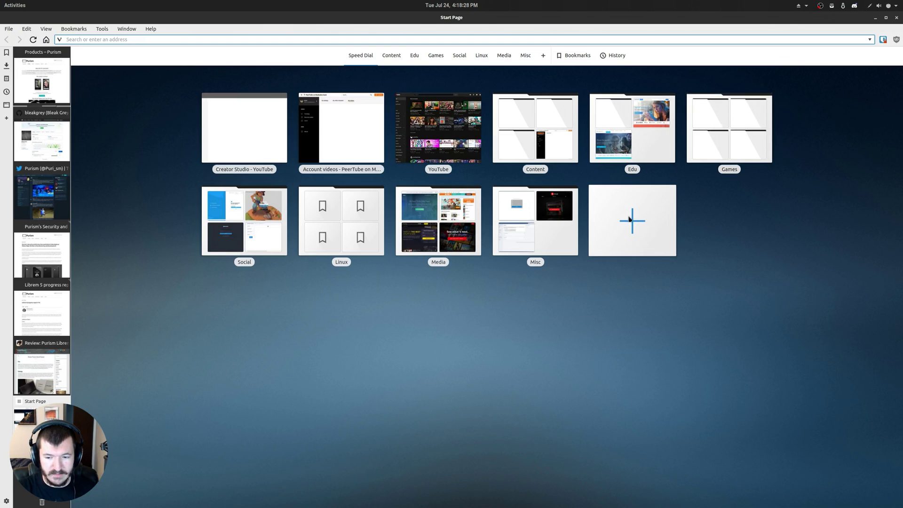
# Step: Peek into the Misc speed dial folder, then go to Settings' Appearance and Themes page
pyautogui.click(541, 241)
pyautogui.click(479, 78)
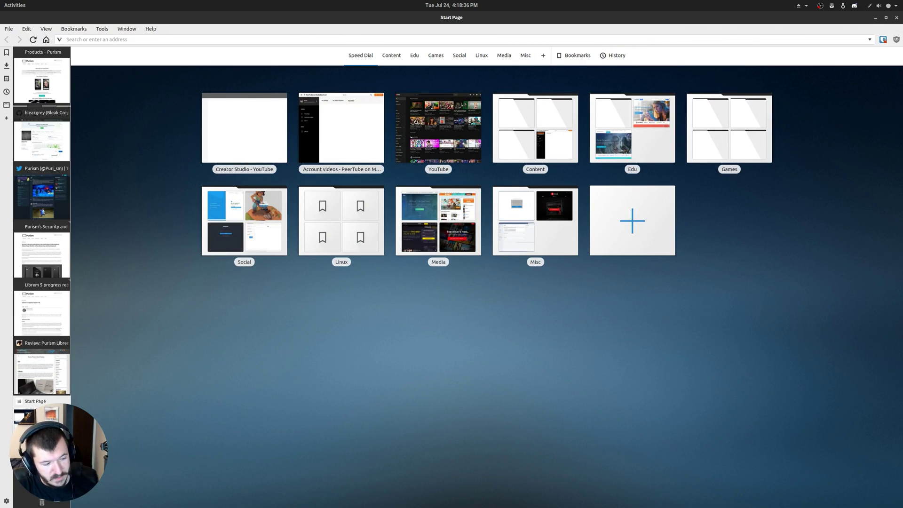
pyautogui.click(6, 502)
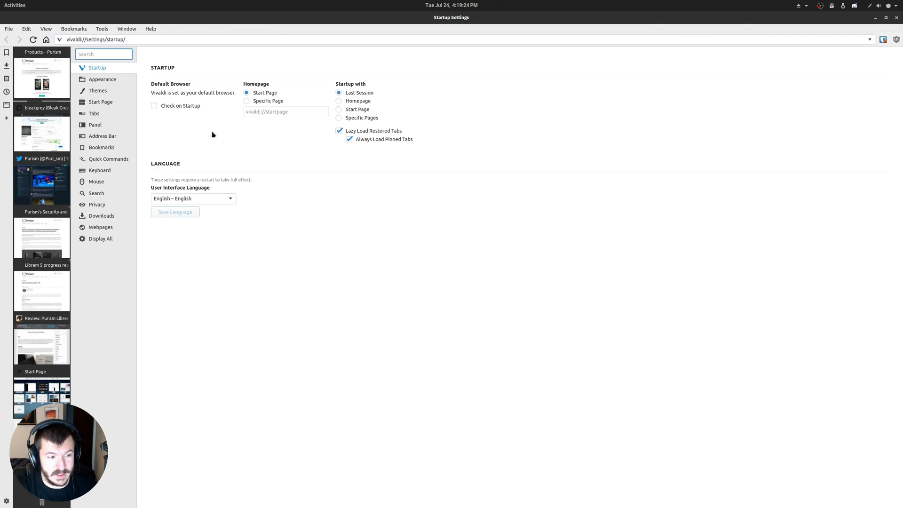
pyautogui.click(106, 80)
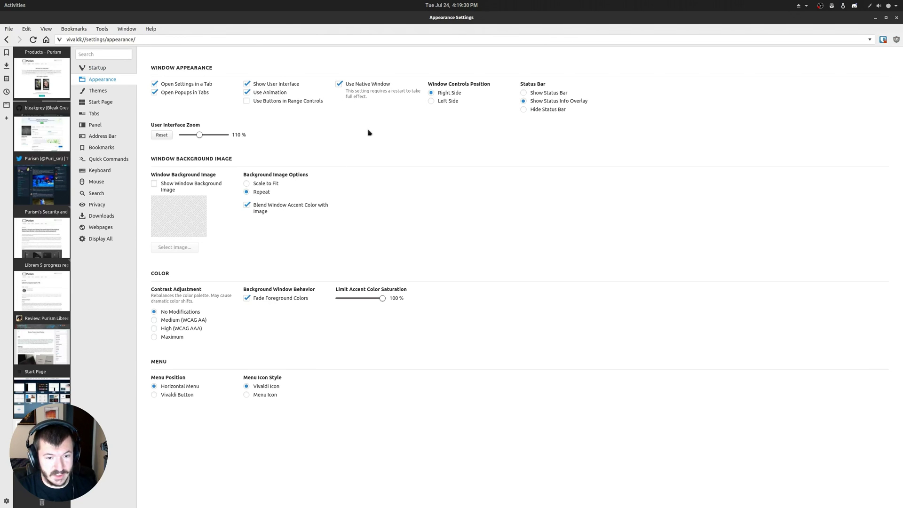
pyautogui.click(100, 90)
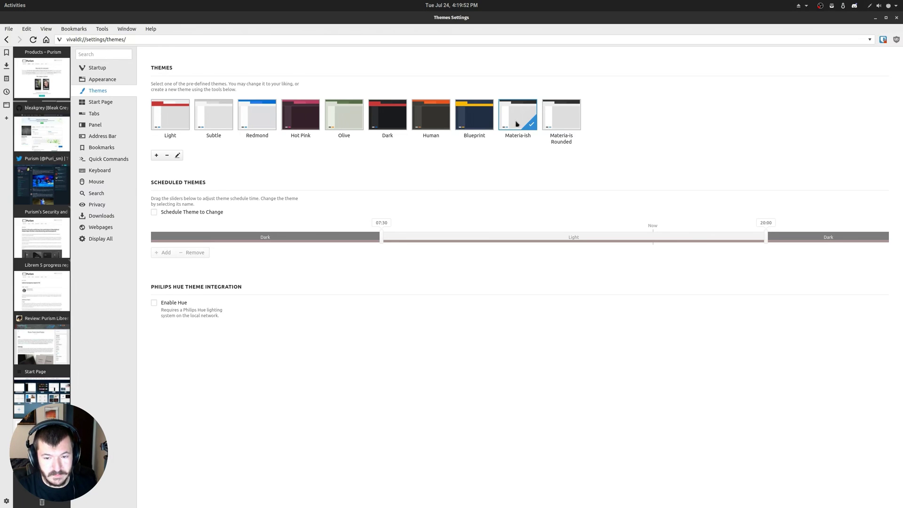
# Step: Apply the Materia-is Rounded theme, then browse the Start Page and Tabs settings
pyautogui.click(177, 156)
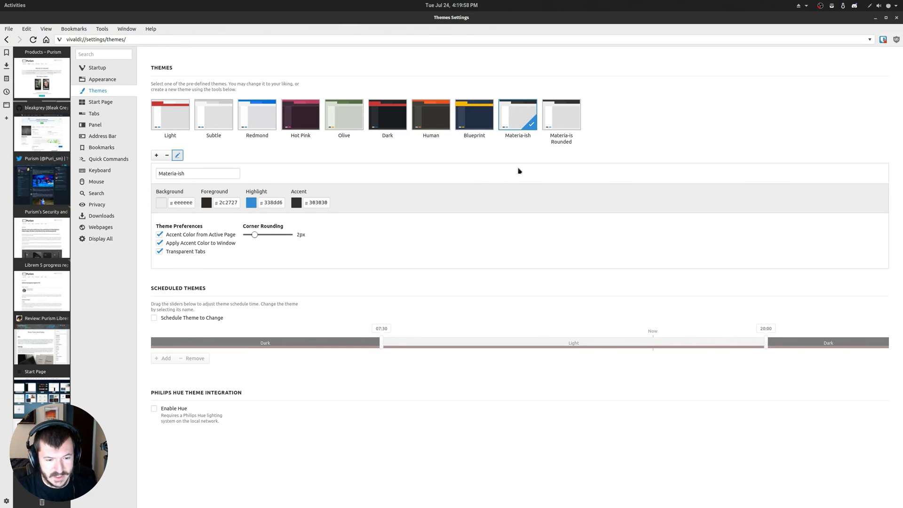
pyautogui.click(569, 118)
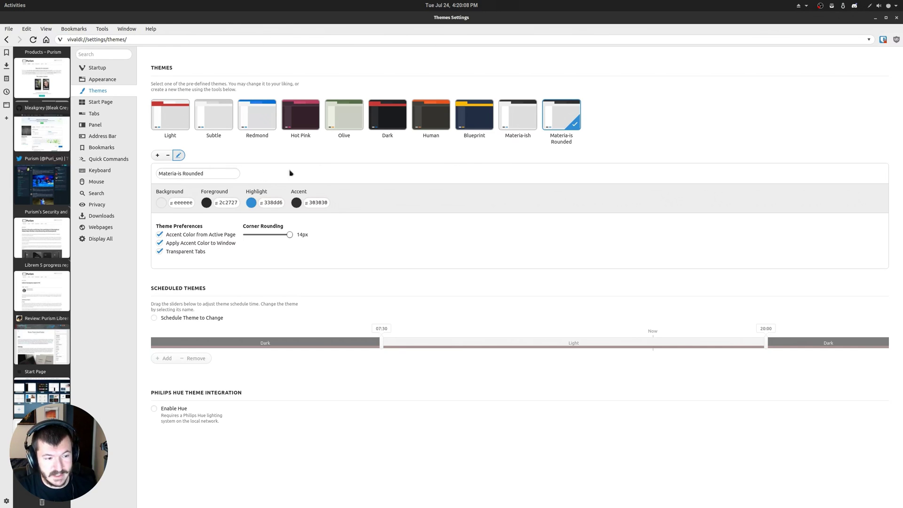
pyautogui.click(110, 102)
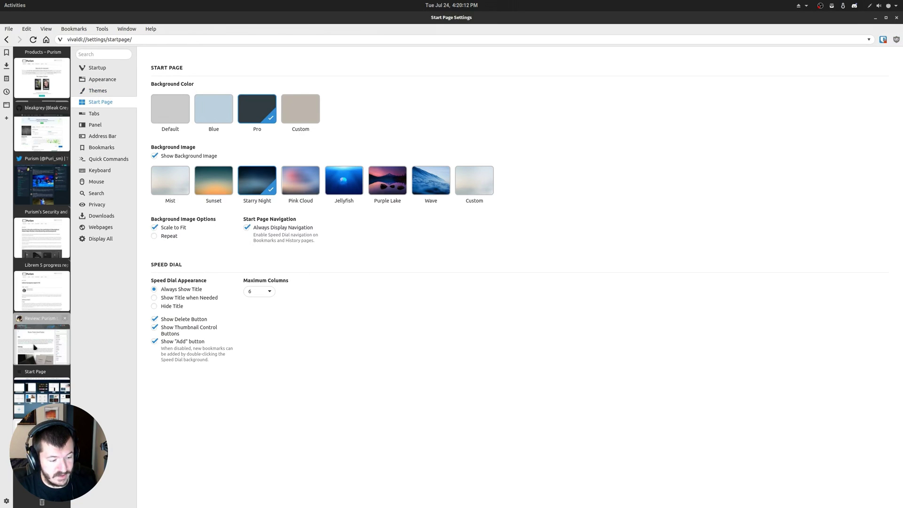
pyautogui.click(31, 402)
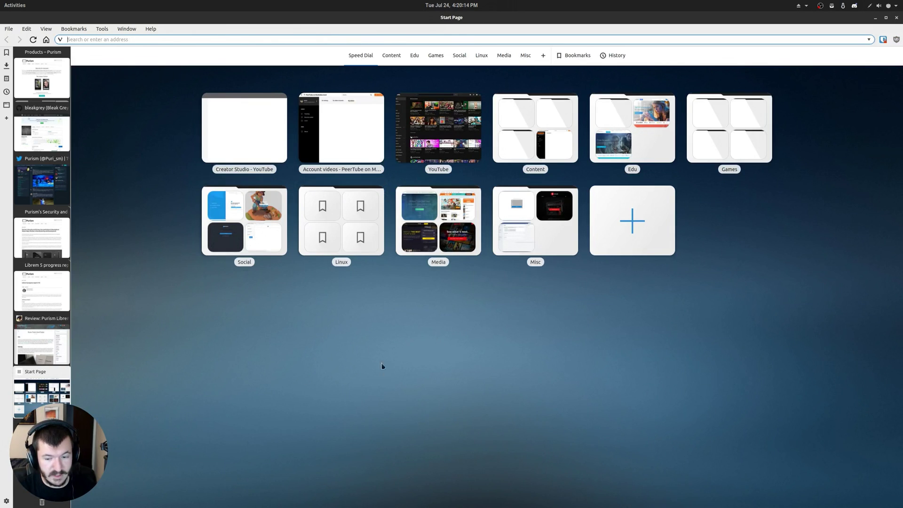
pyautogui.rightClick(92, 491)
pyautogui.click(141, 490)
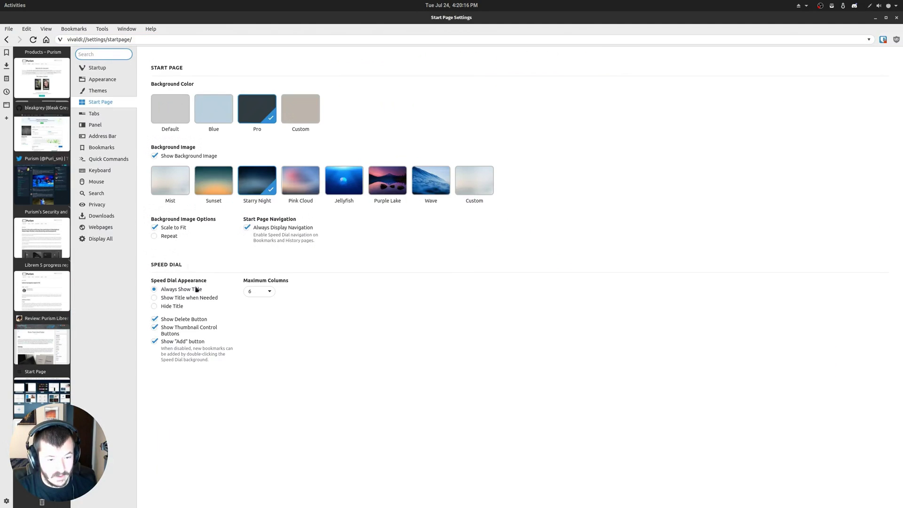
pyautogui.click(96, 115)
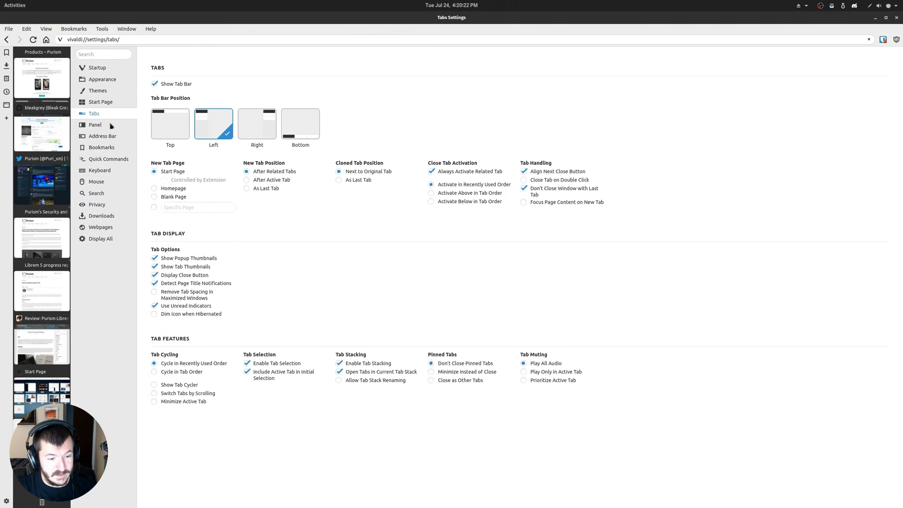
# Step: View the Panel settings, then close the settings tab
pyautogui.click(112, 126)
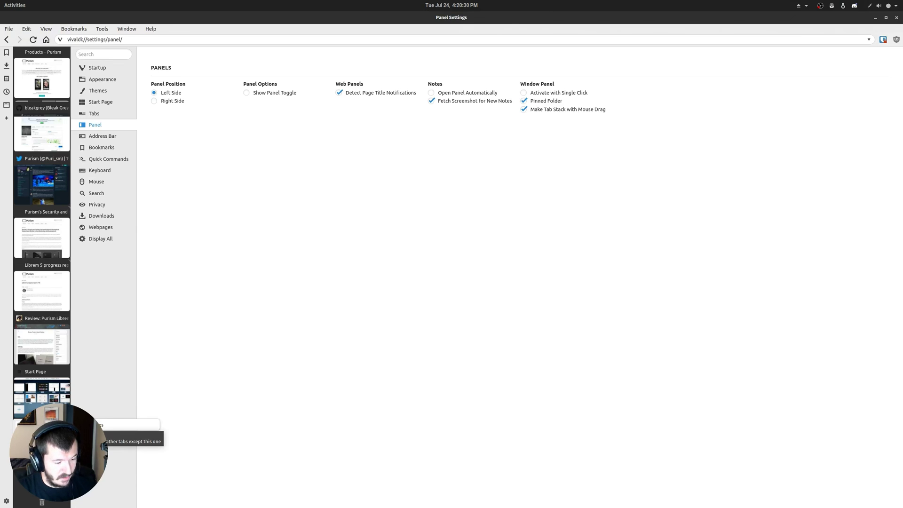
pyautogui.click(122, 425)
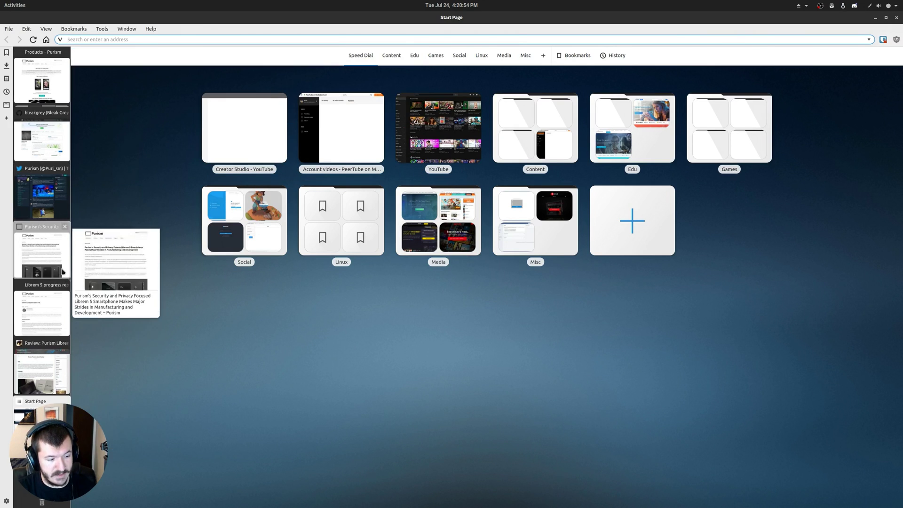
pyautogui.moveTo(42, 130)
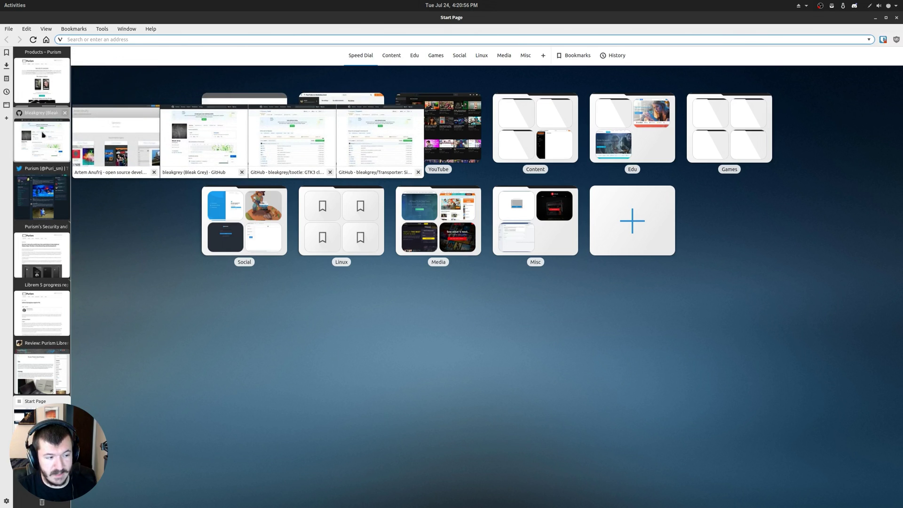
# Step: Ungroup the GitHub tab stack, restack the github.com tabs by host, and open anufrij.org
pyautogui.rightClick(43, 135)
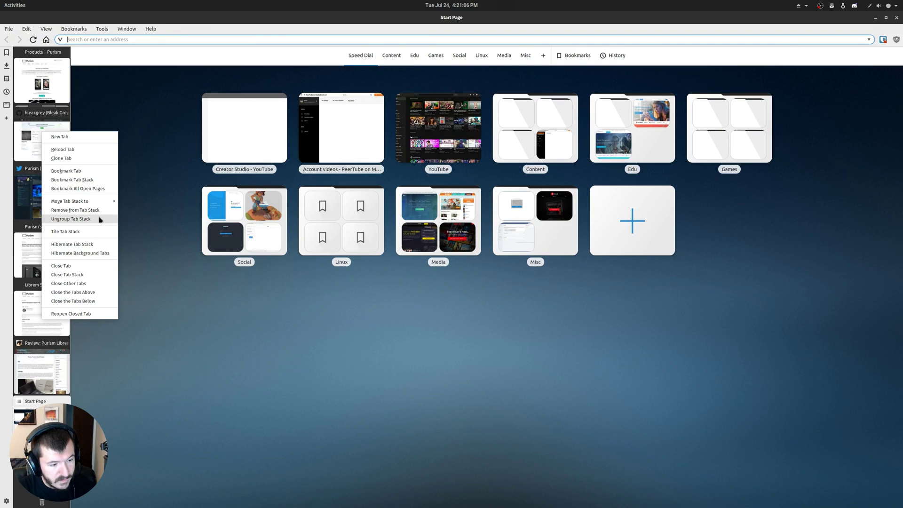
pyautogui.click(71, 218)
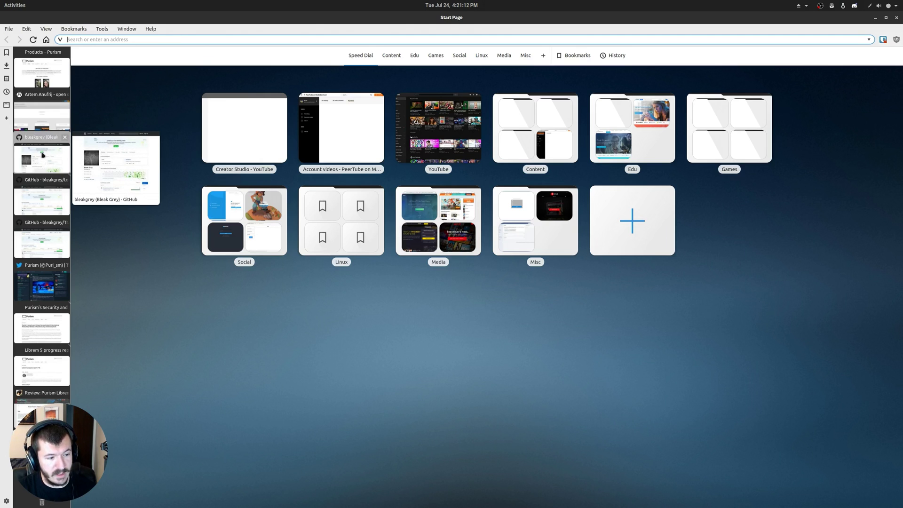
pyautogui.rightClick(45, 149)
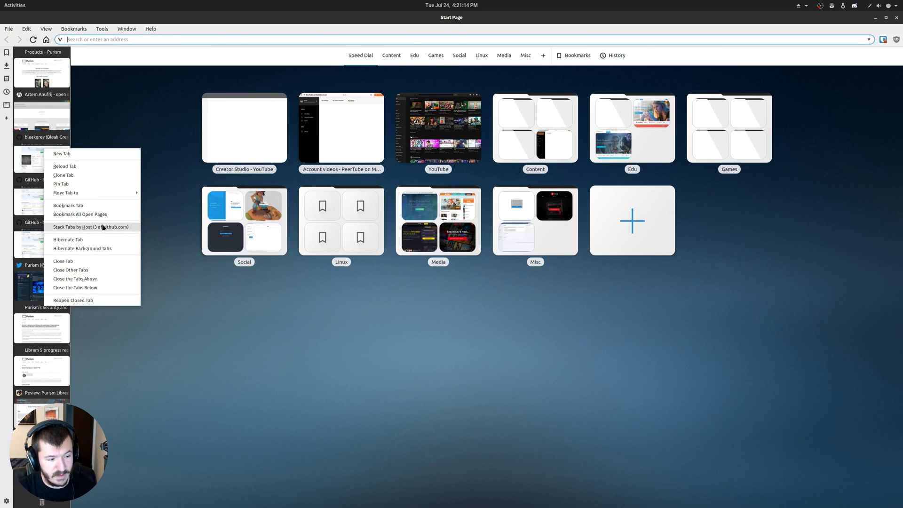
pyautogui.click(119, 228)
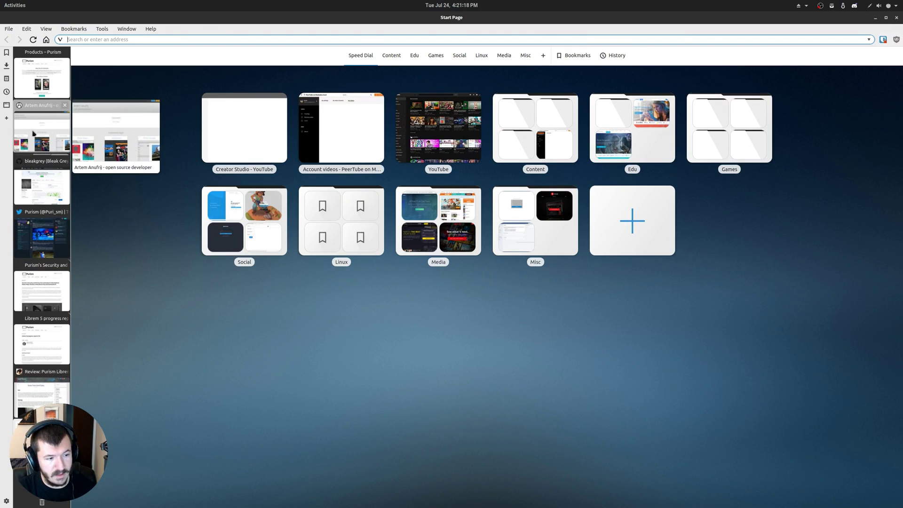
pyautogui.moveTo(42, 127)
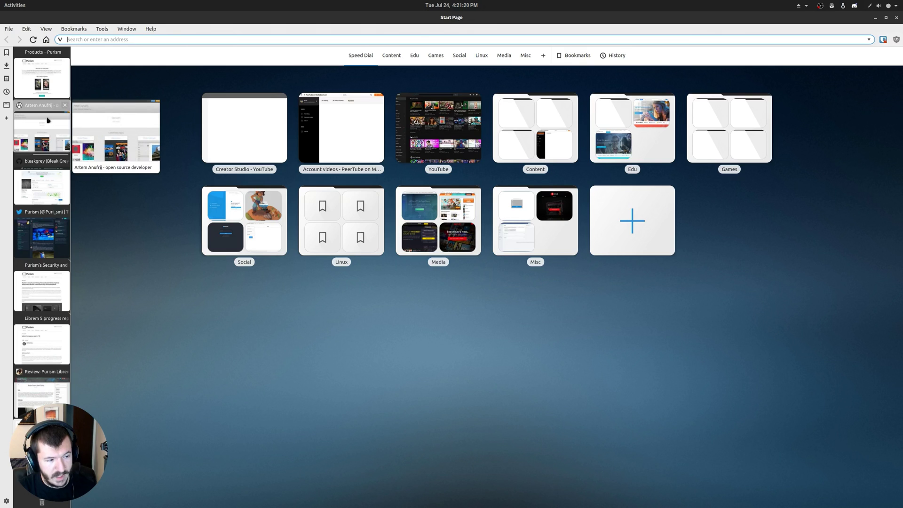
pyautogui.moveTo(36, 120); pyautogui.dragTo(43, 136)
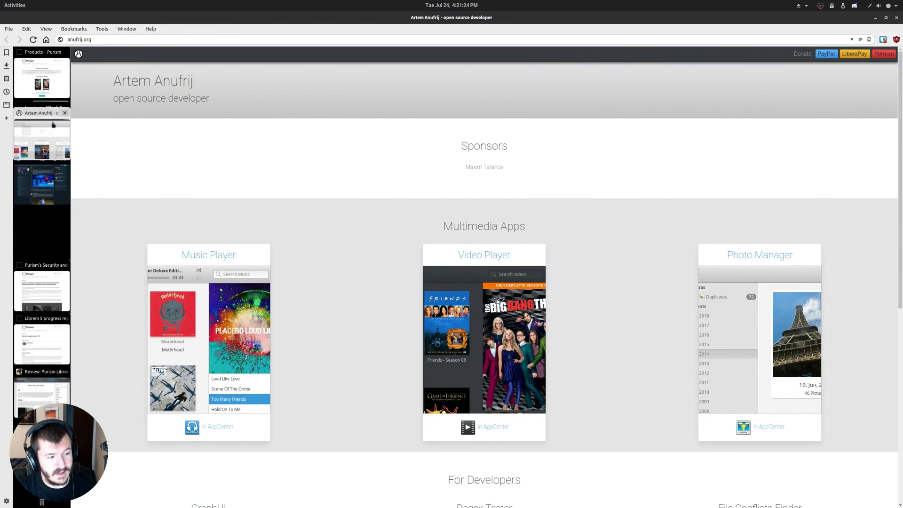
# Step: Reorder the developer homepage tab and open a pinned repo on bleakgrey's GitHub
pyautogui.moveTo(44, 136)
pyautogui.mouseDown()
pyautogui.moveTo(51, 169)
pyautogui.moveTo(47, 107)
pyautogui.moveTo(38, 128)
pyautogui.mouseUp()
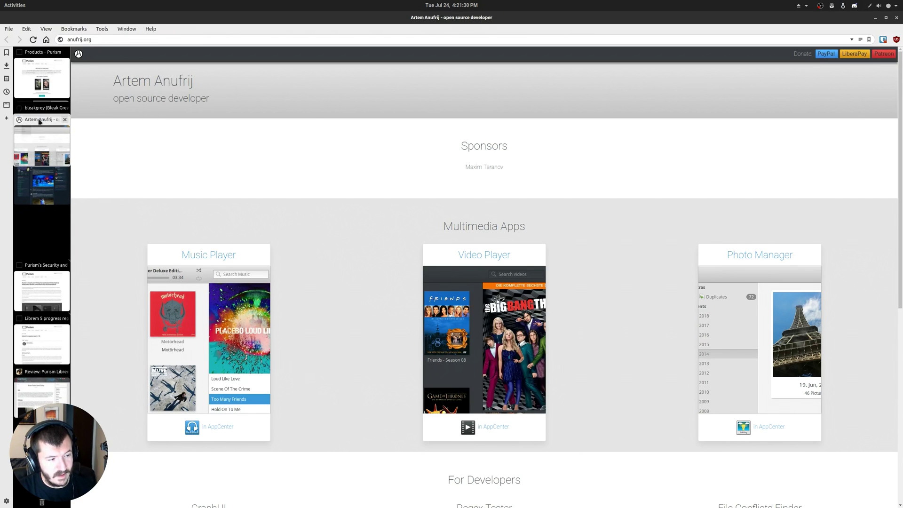
pyautogui.moveTo(39, 128)
pyautogui.mouseDown()
pyautogui.moveTo(40, 207)
pyautogui.moveTo(47, 124)
pyautogui.mouseUp()
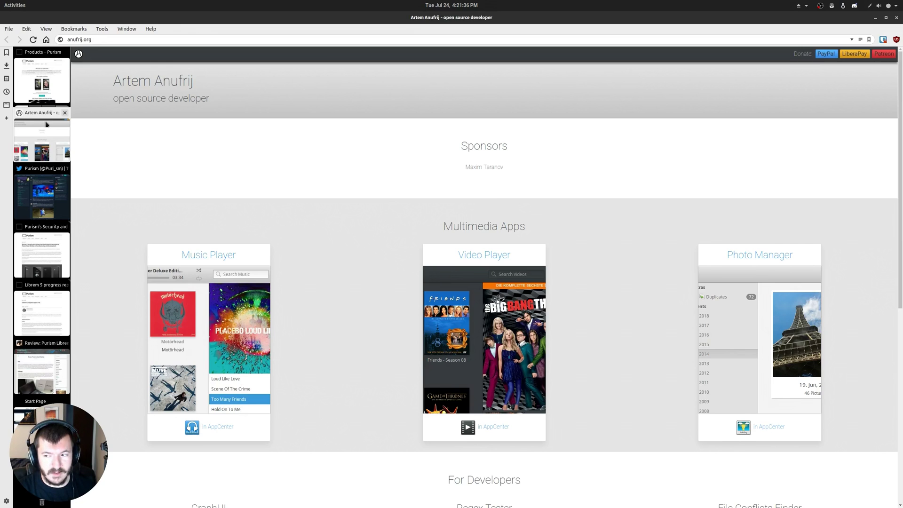
pyautogui.moveTo(41, 78)
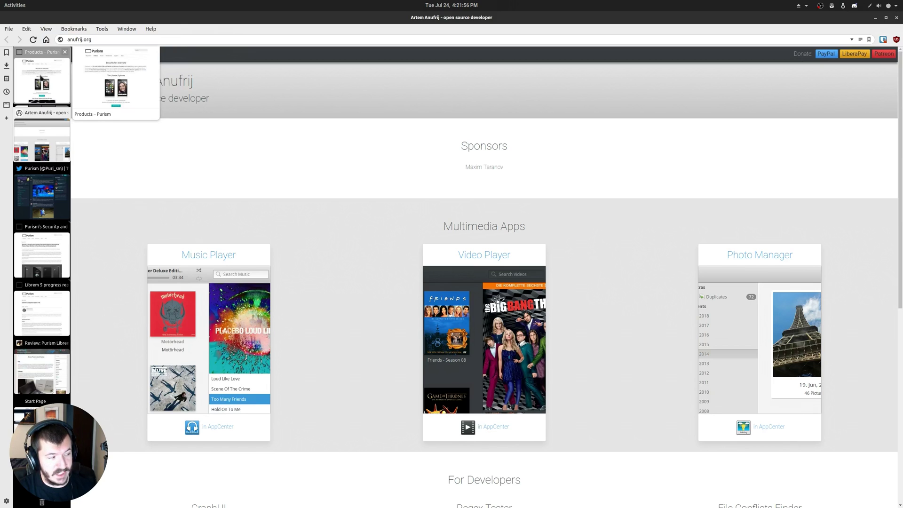
pyautogui.click(36, 111)
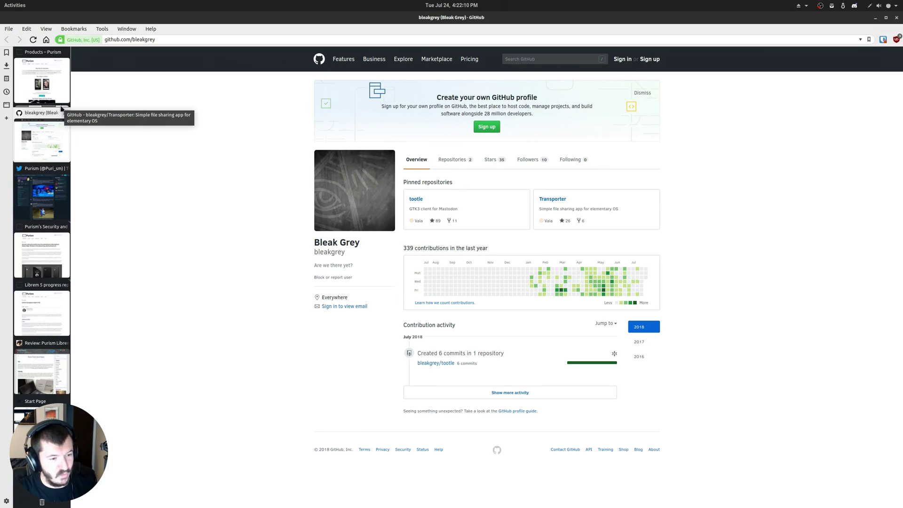
pyautogui.click(61, 109)
# Step: Go back twice to anufrij.org, then switch to the Start Page tab
pyautogui.hotkey('alt', 'Left')
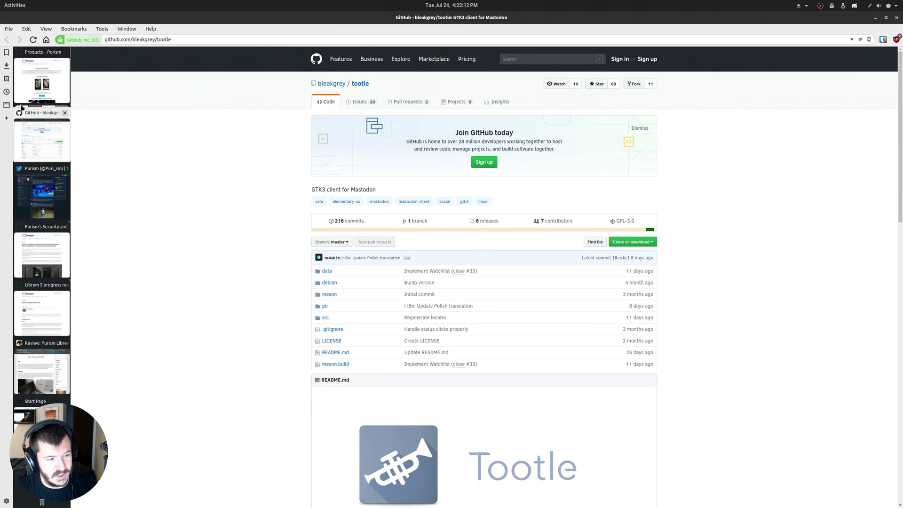
pyautogui.hotkey('alt', 'Left')
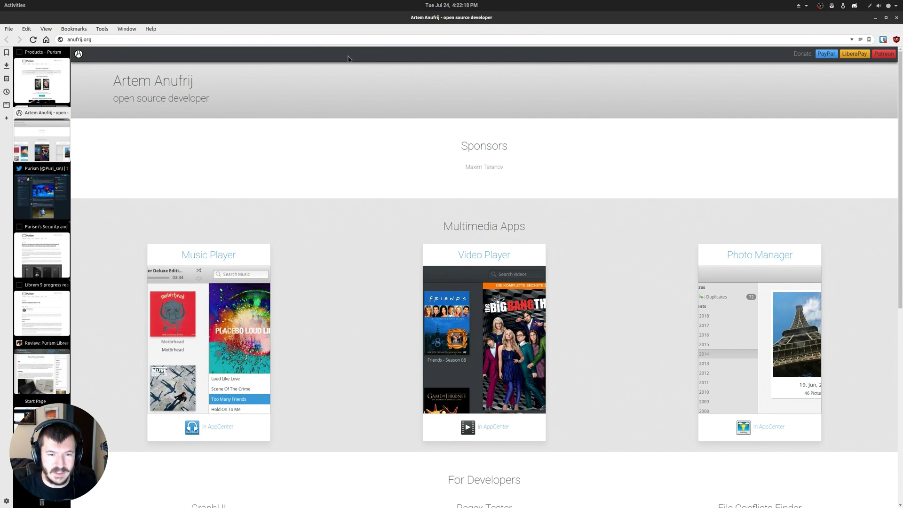
pyautogui.click(42, 402)
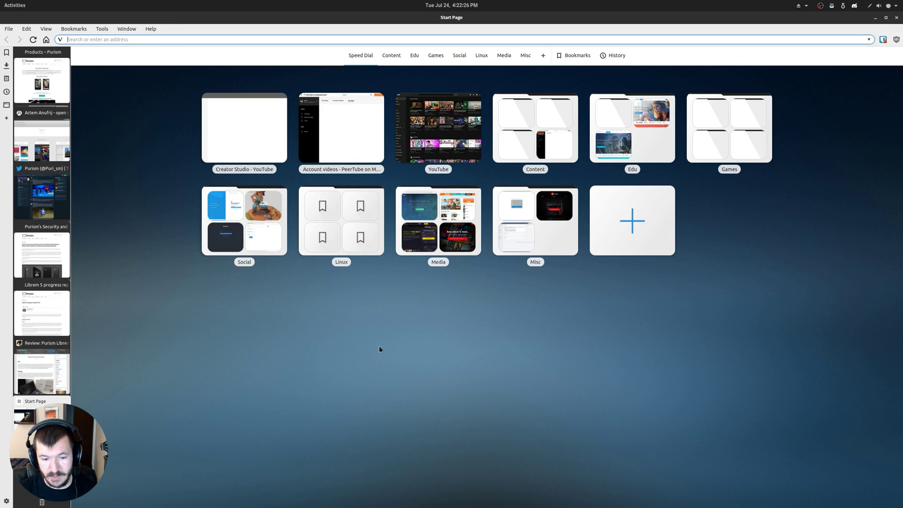
# Step: Unmaximise Vivaldi, move it down-left, and raise the GNOME Web Solus blog window
pyautogui.moveTo(407, 287); pyautogui.dragTo(444, 322)
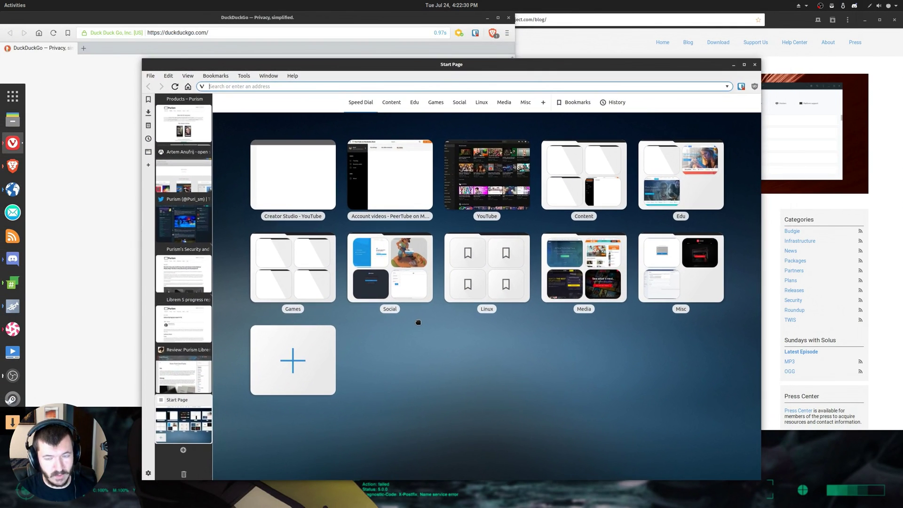
pyautogui.moveTo(444, 323); pyautogui.dragTo(396, 357)
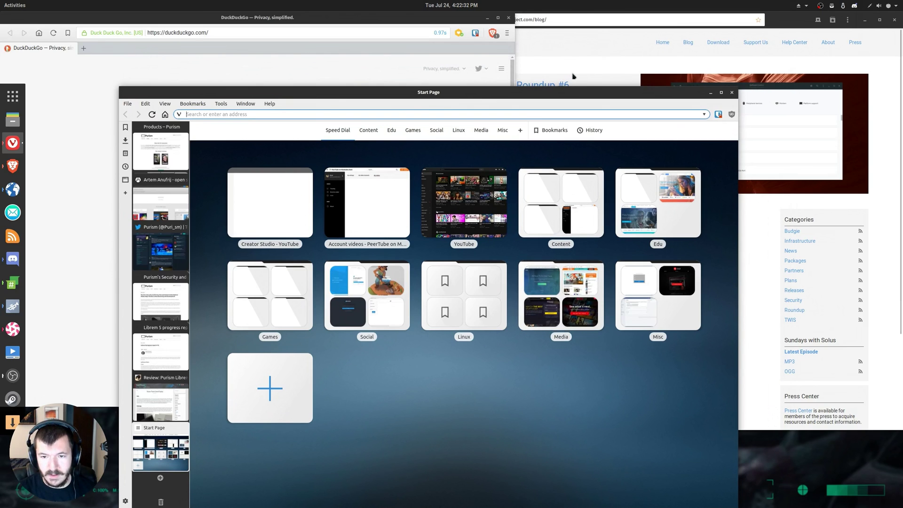
pyautogui.click(614, 57)
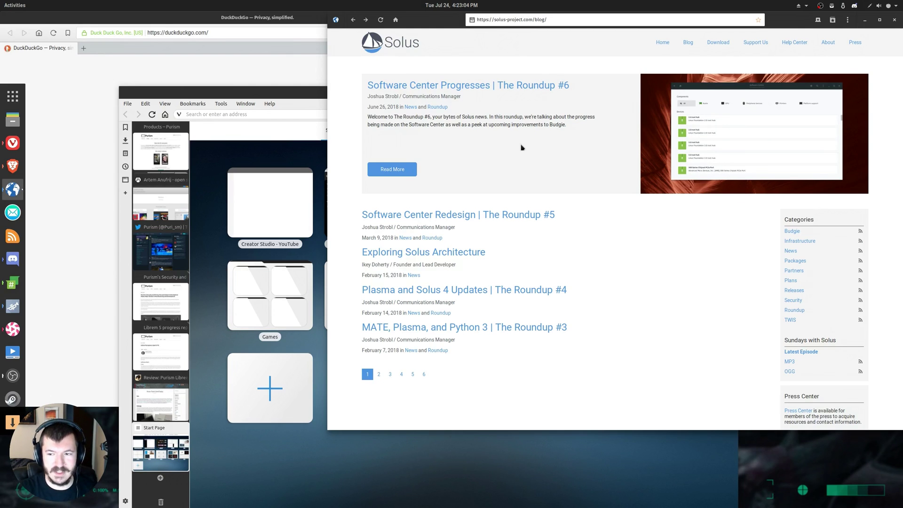
# Step: Open GNOME Web's bookmarks list grouped by tags like Favorites, Linux and Games
pyautogui.click(833, 19)
pyautogui.click(854, 46)
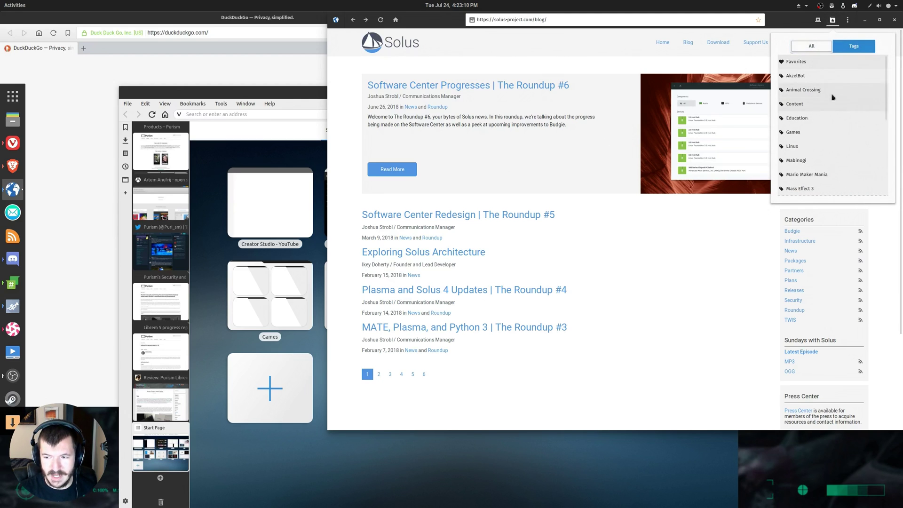
pyautogui.scroll(-5, 836, 141)
pyautogui.scroll(3, 836, 144)
pyautogui.scroll(2, 836, 145)
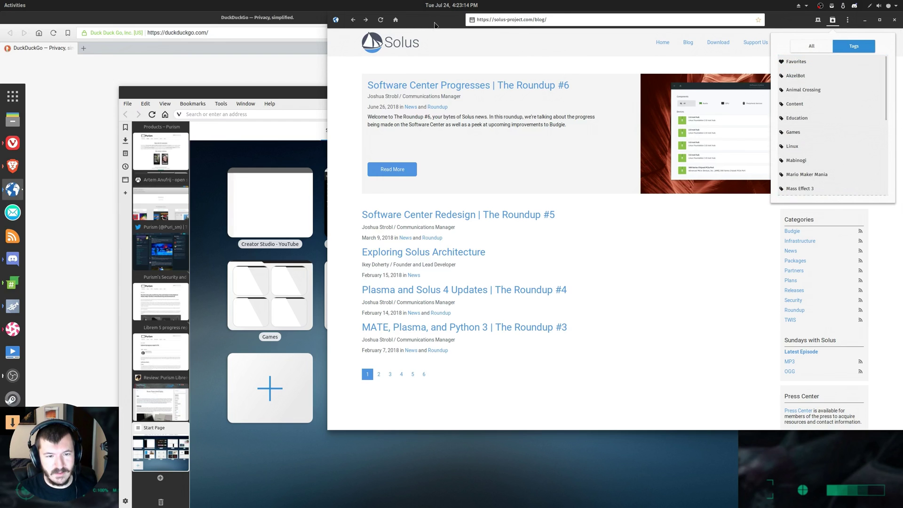
# Step: Rearrange the GNOME Web, Brave and Vivaldi windows, ending with Vivaldi in front
pyautogui.moveTo(436, 23); pyautogui.dragTo(435, 23)
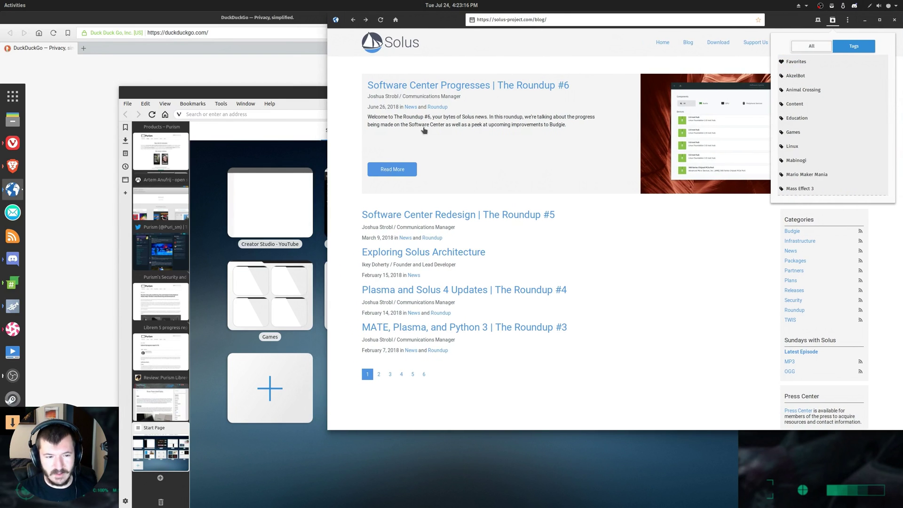
pyautogui.moveTo(382, 465); pyautogui.dragTo(396, 412)
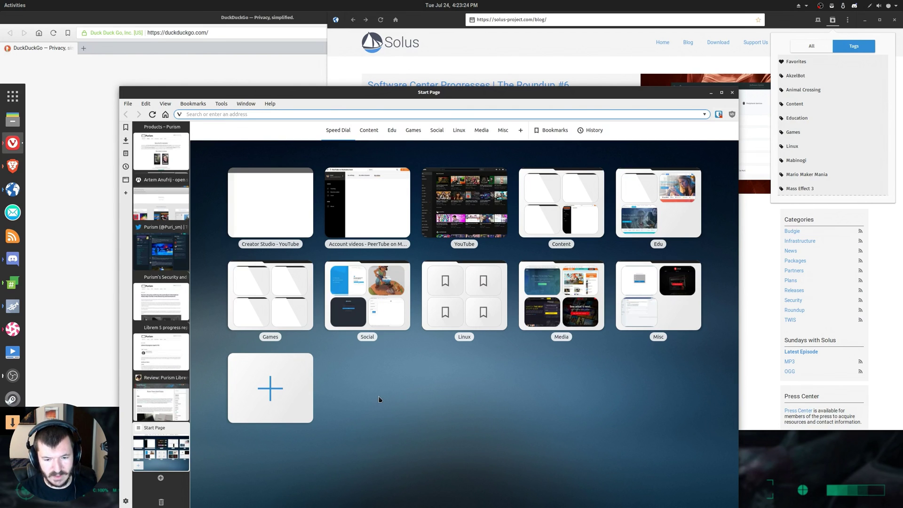
pyautogui.press('super')
pyautogui.press('super')
pyautogui.click(191, 34)
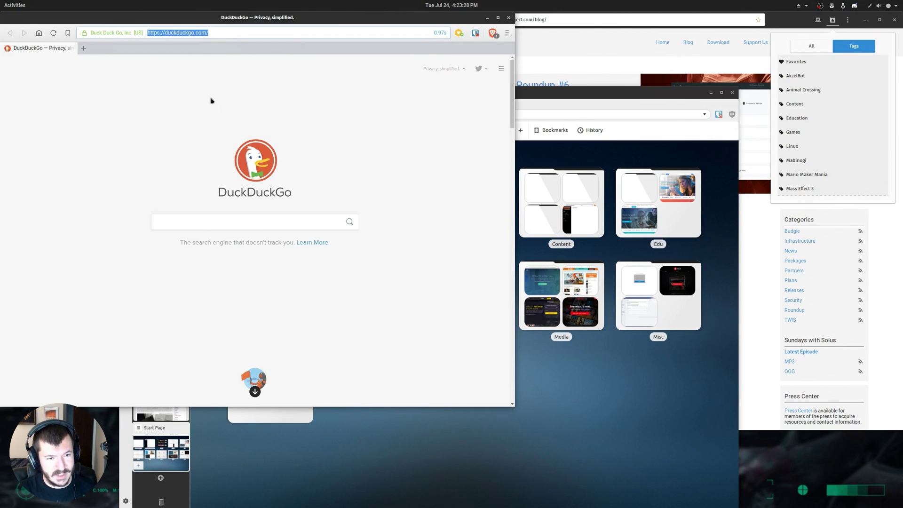
pyautogui.moveTo(196, 107); pyautogui.dragTo(233, 147)
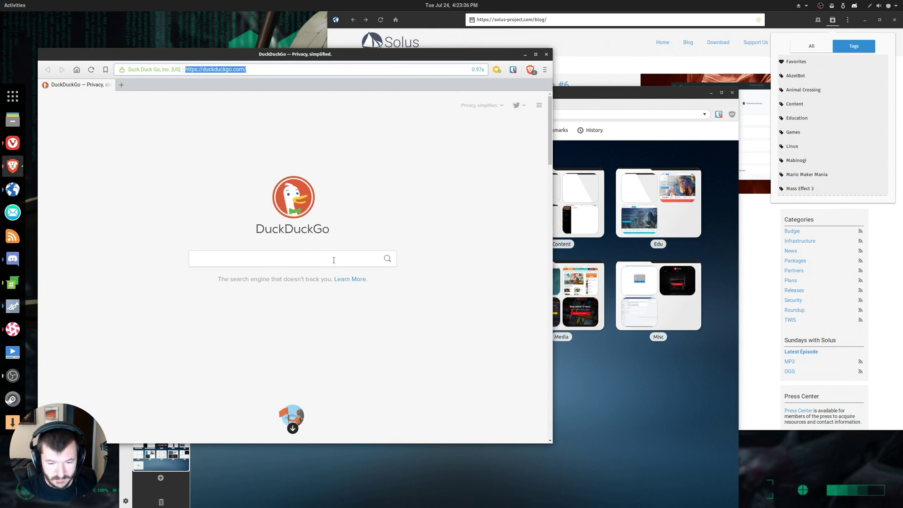
pyautogui.click(606, 426)
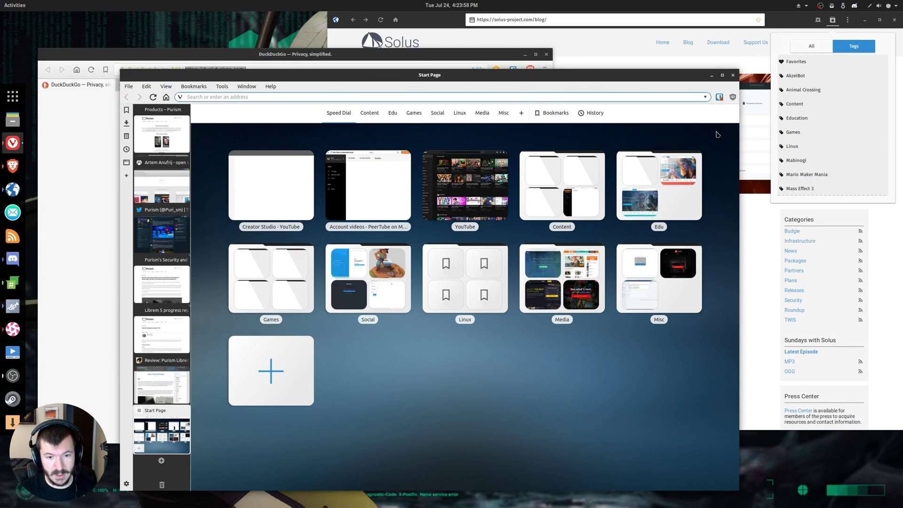
# Step: Enter 'youtube.com' in Brave's address bar to load YouTube's home page
pyautogui.click(300, 61)
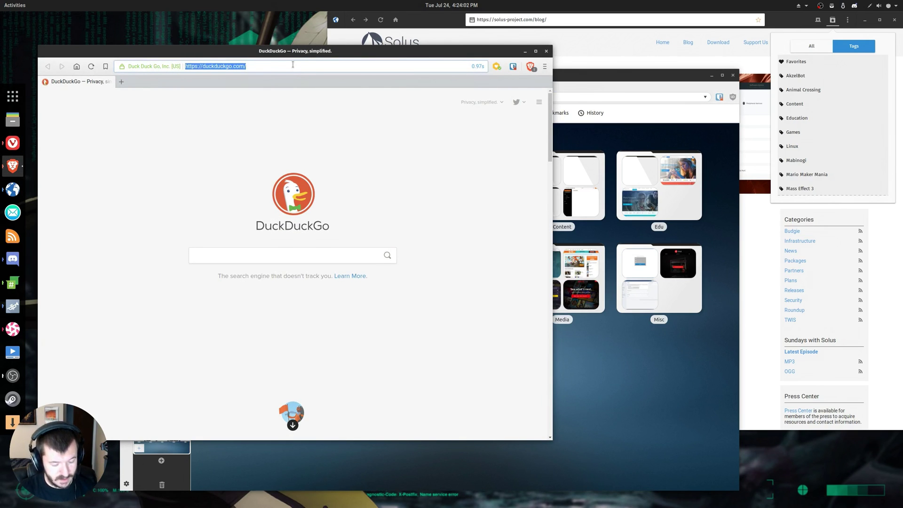
pyautogui.write('youtube.com')
pyautogui.press('Return')
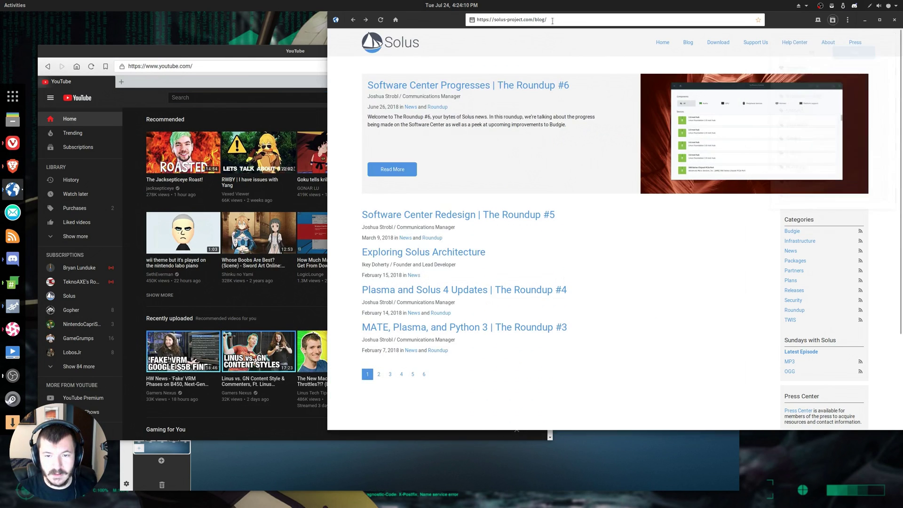
# Step: Load youtube.com in the GNOME Web window, then bring Vivaldi back in front
pyautogui.click(553, 21)
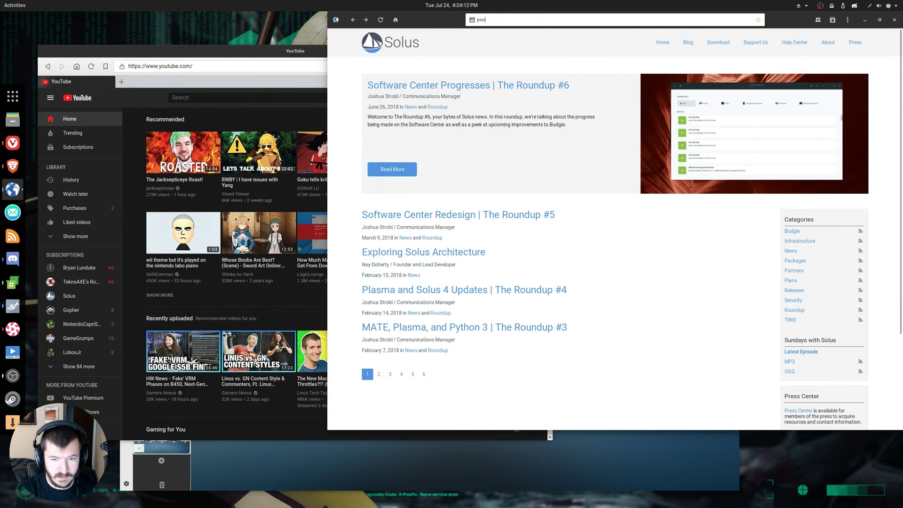
pyautogui.write('youtube.co')
pyautogui.press('Return')
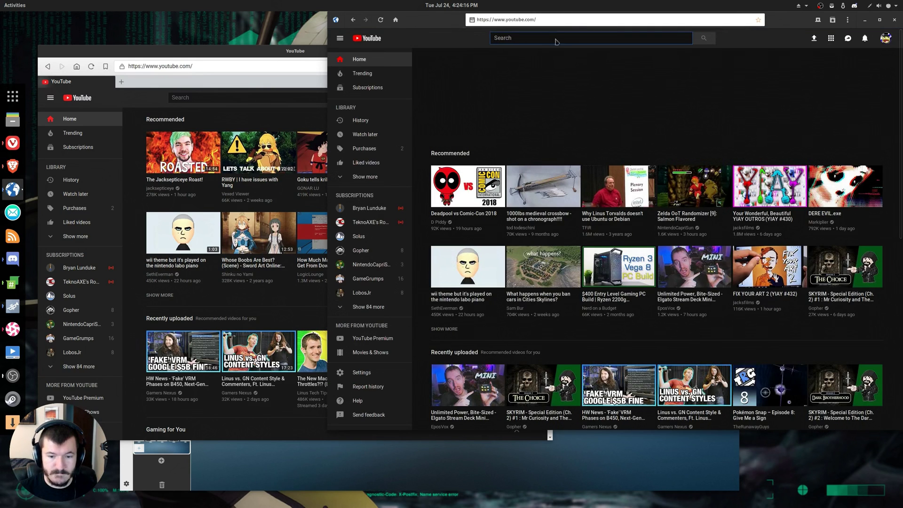
pyautogui.click(583, 459)
# Step: Open YouTube from Vivaldi's Speed Dial tile, shift its window right, and raise the Brave window
pyautogui.click(449, 217)
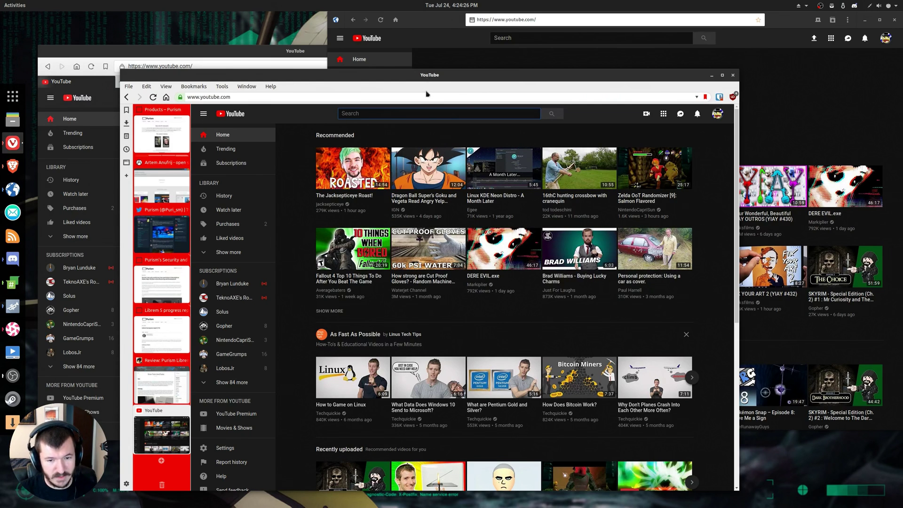
pyautogui.moveTo(428, 77); pyautogui.dragTo(450, 72)
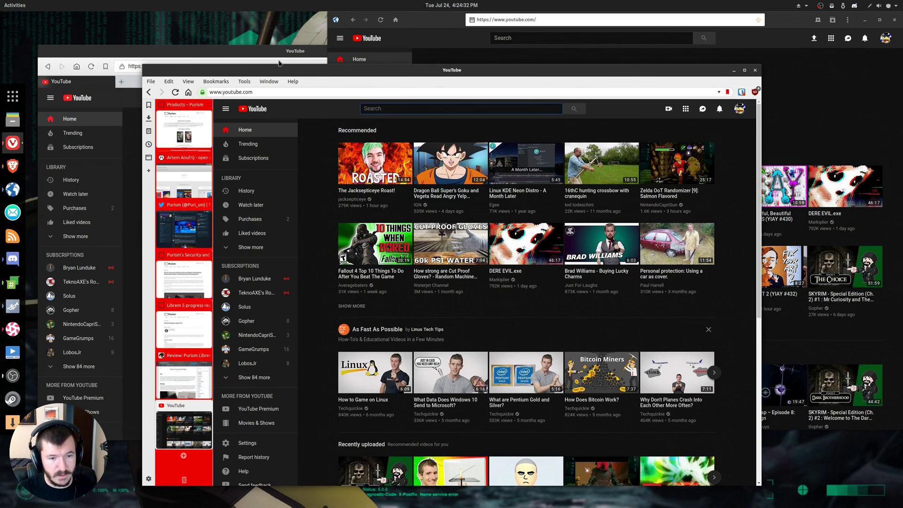
pyautogui.moveTo(280, 63); pyautogui.dragTo(284, 55)
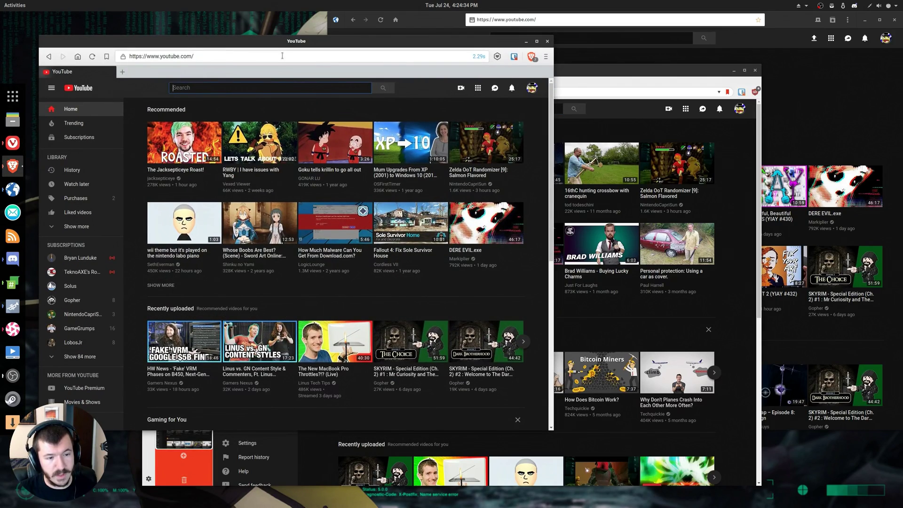
# Step: Launch Firefox from the Activities search and move its window up and left
pyautogui.press('super')
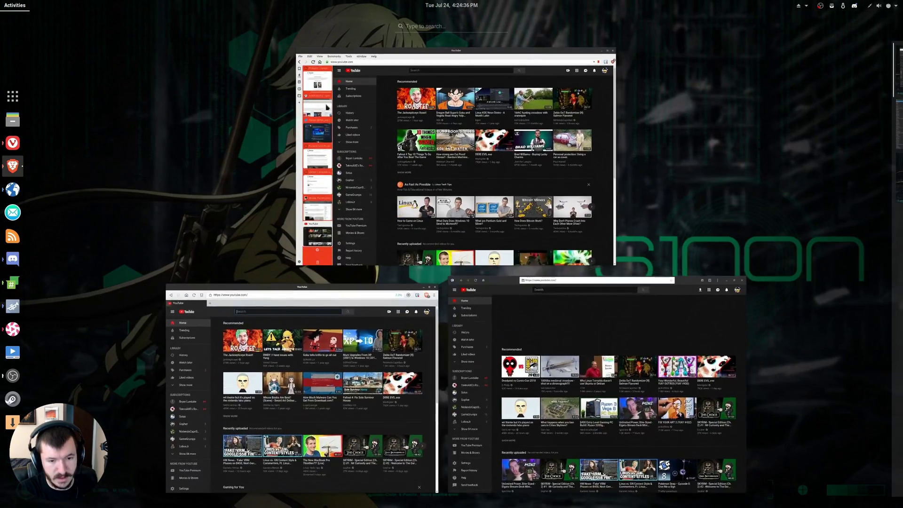
pyautogui.write('firefox')
pyautogui.press('Return')
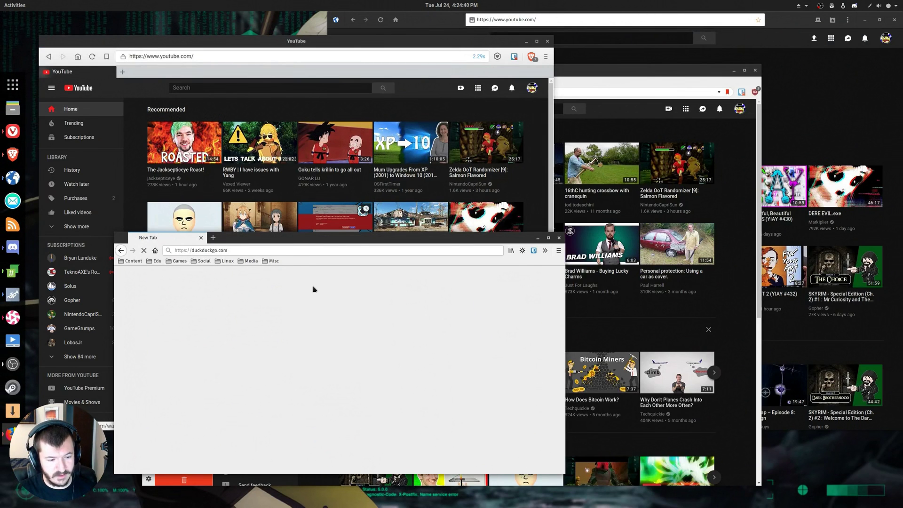
pyautogui.moveTo(307, 190); pyautogui.dragTo(277, 94)
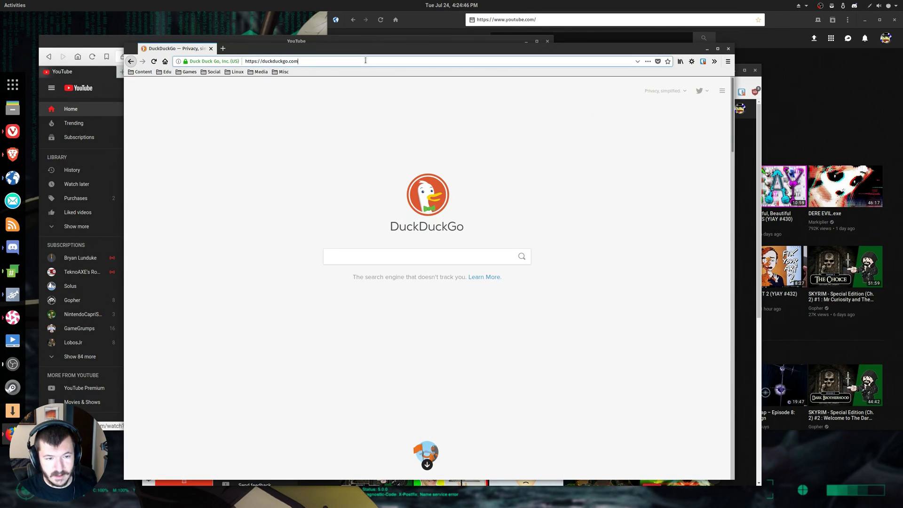
# Step: Load youtube.com in Firefox's address bar
pyautogui.click(366, 60)
pyautogui.write('youtube.com/')
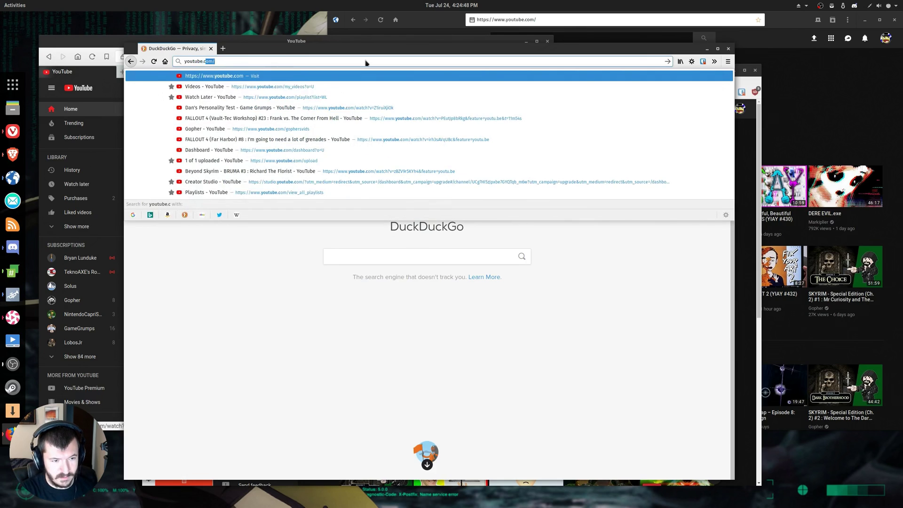
pyautogui.press('Return')
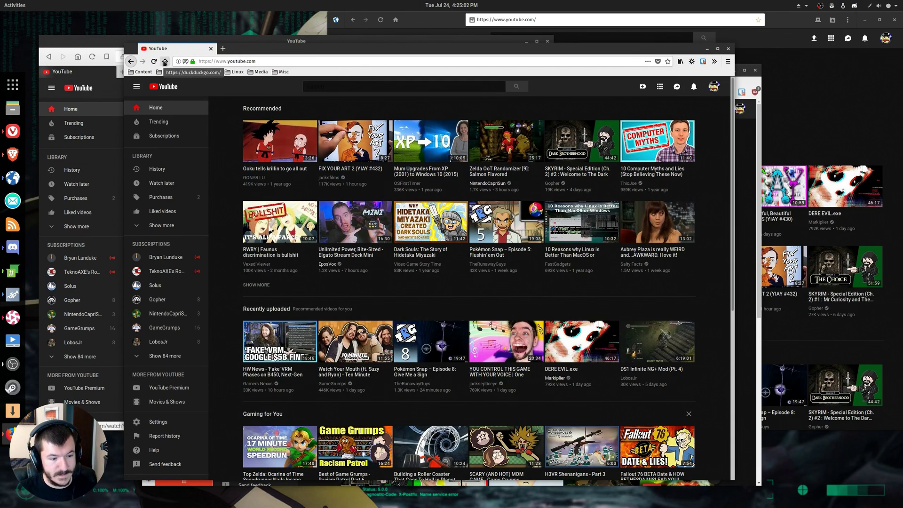
# Step: Close Firefox, maximize Vivaldi and open a new Speed Dial tab
pyautogui.click(728, 49)
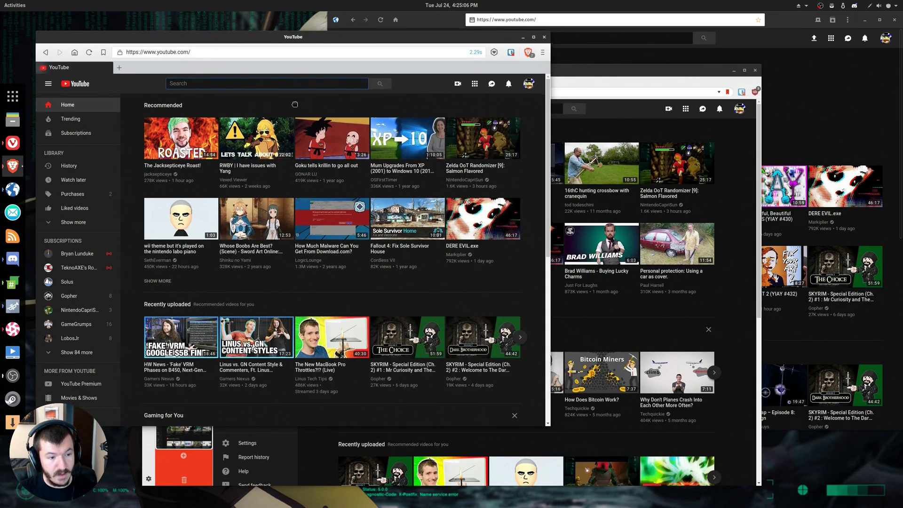
pyautogui.click(580, 70)
pyautogui.moveTo(581, 70); pyautogui.dragTo(572, 62)
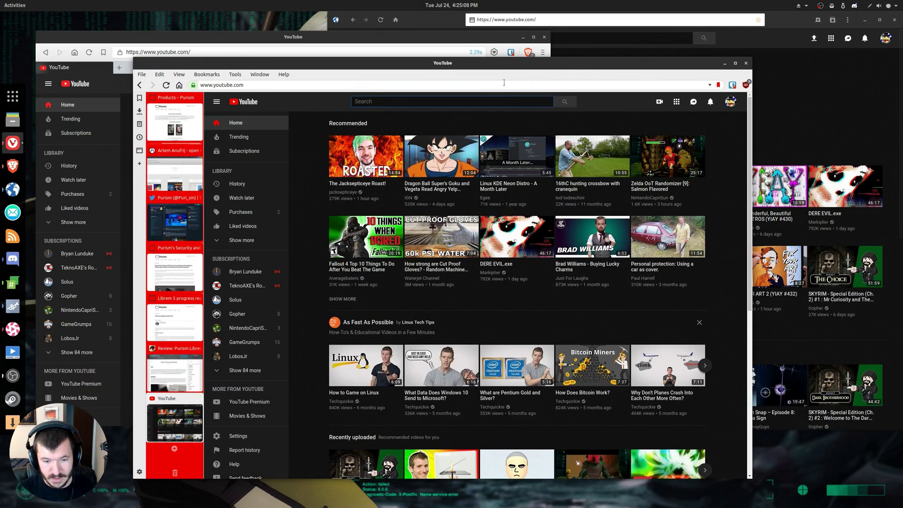
pyautogui.press('super+Up')
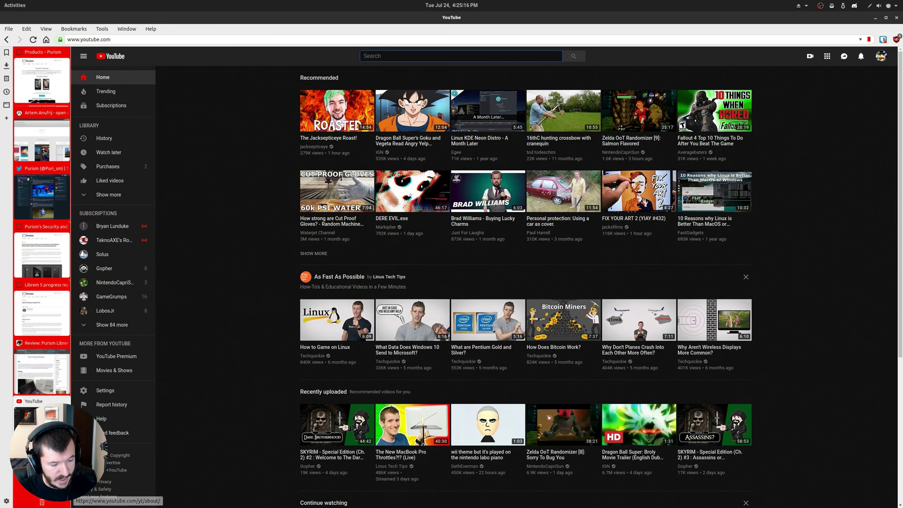
pyautogui.hotkey('ctrl', 't')
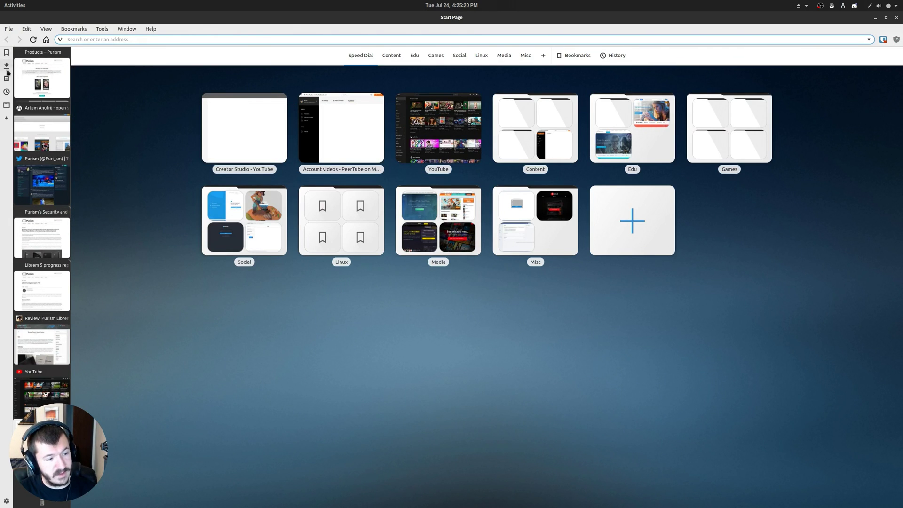
# Step: Browse the Window, History, Notes, Downloads and Bookmarks sidebar panels, expanding Speed Dial
pyautogui.click(6, 106)
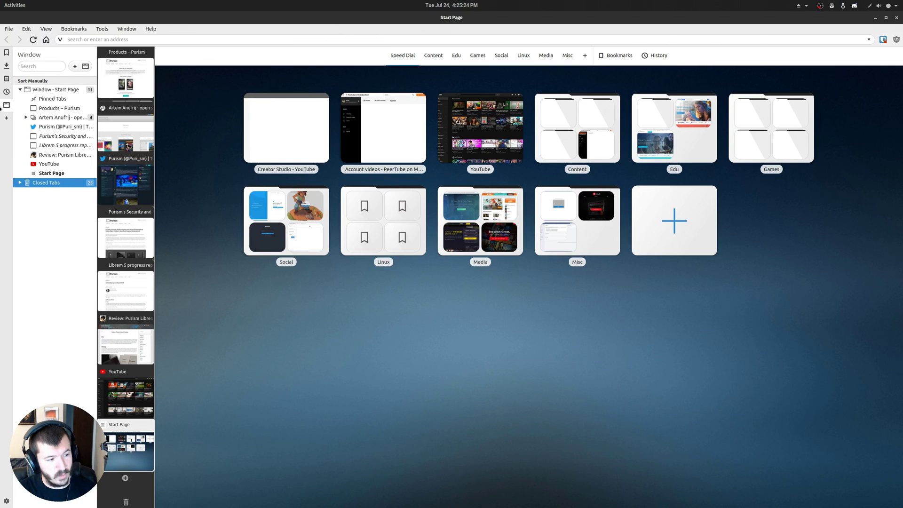
pyautogui.click(5, 105)
pyautogui.click(6, 92)
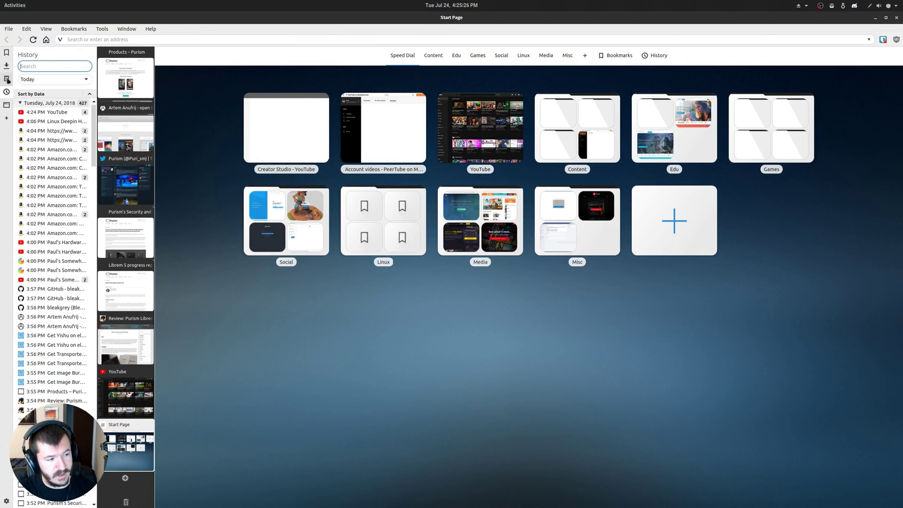
pyautogui.click(7, 79)
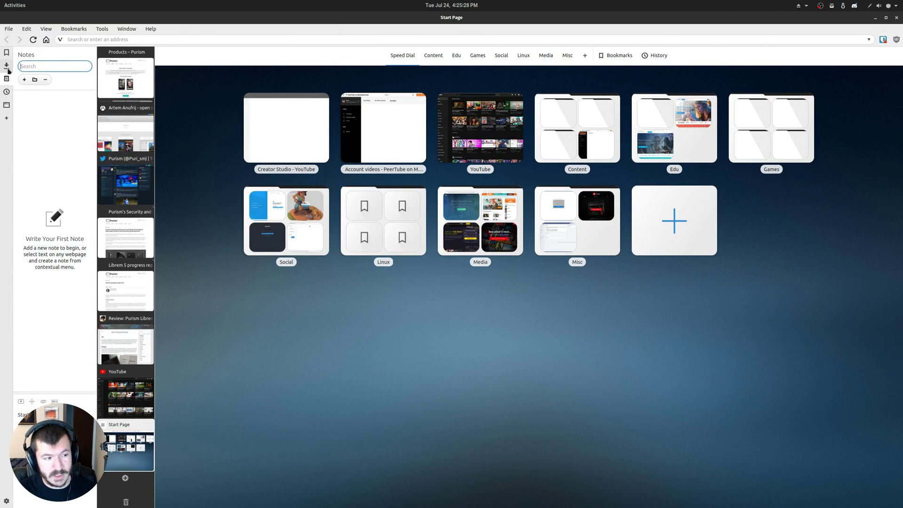
pyautogui.click(8, 69)
pyautogui.click(8, 56)
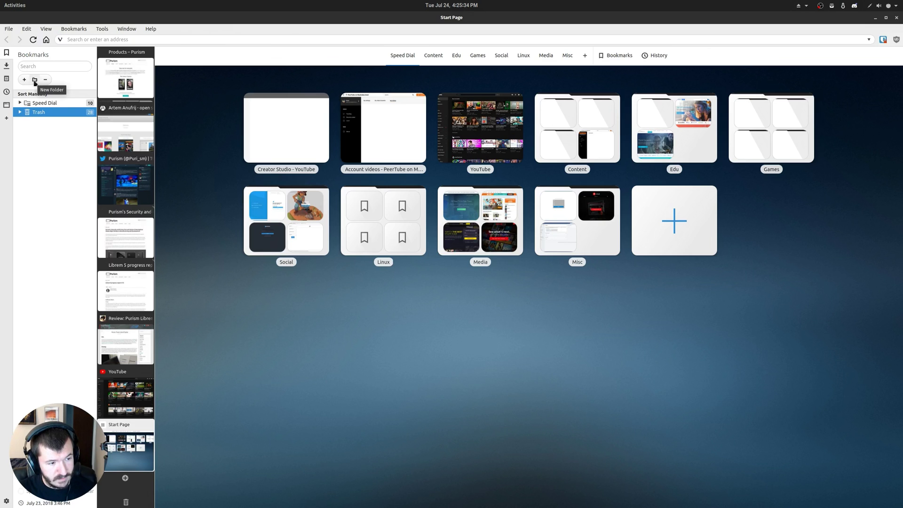
pyautogui.click(20, 103)
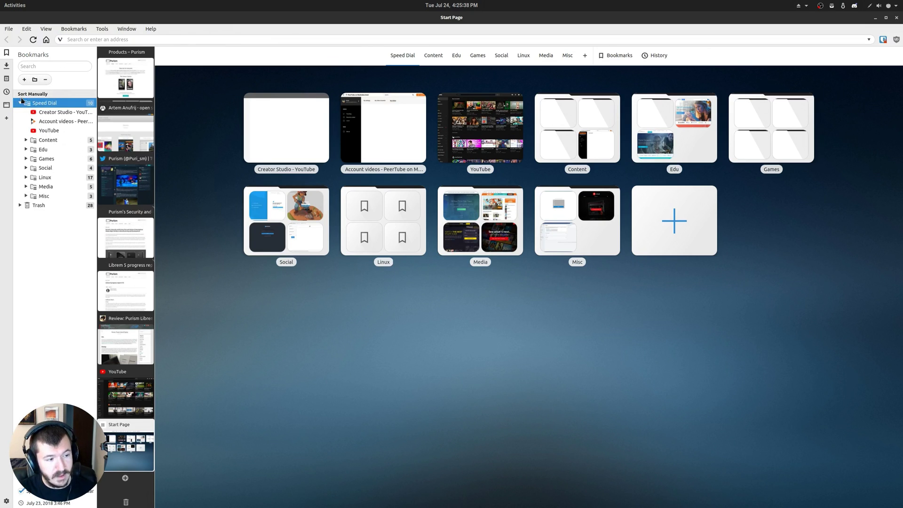
pyautogui.click(20, 103)
# Step: Open the bookmarks manager page via Bookmarks > Manage Bookmarks
pyautogui.click(103, 29)
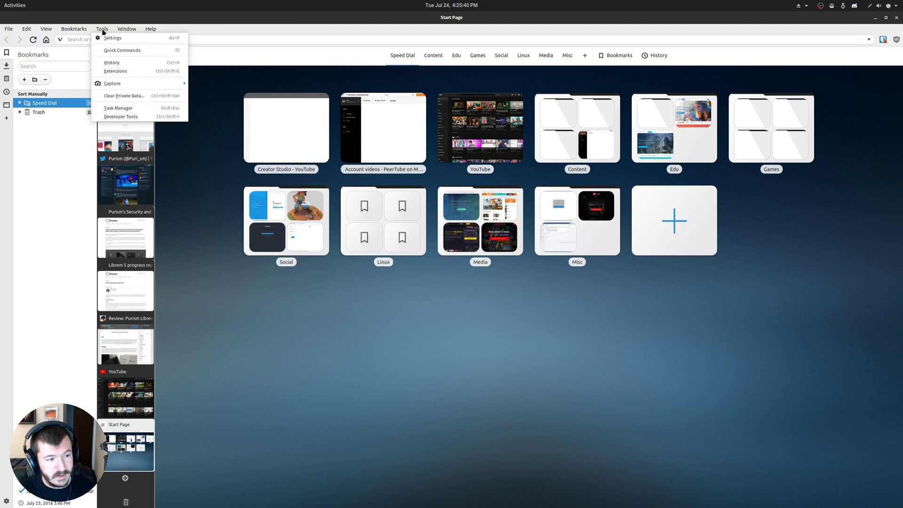
pyautogui.click(79, 29)
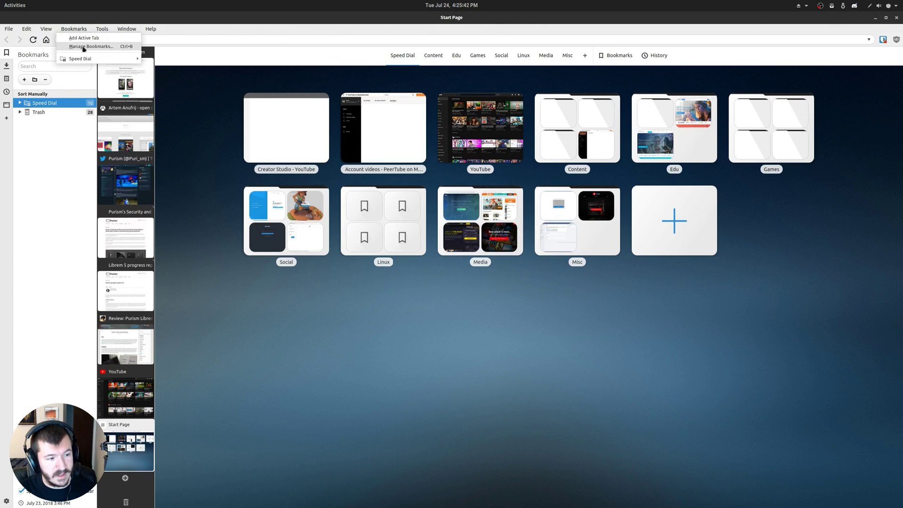
pyautogui.click(90, 46)
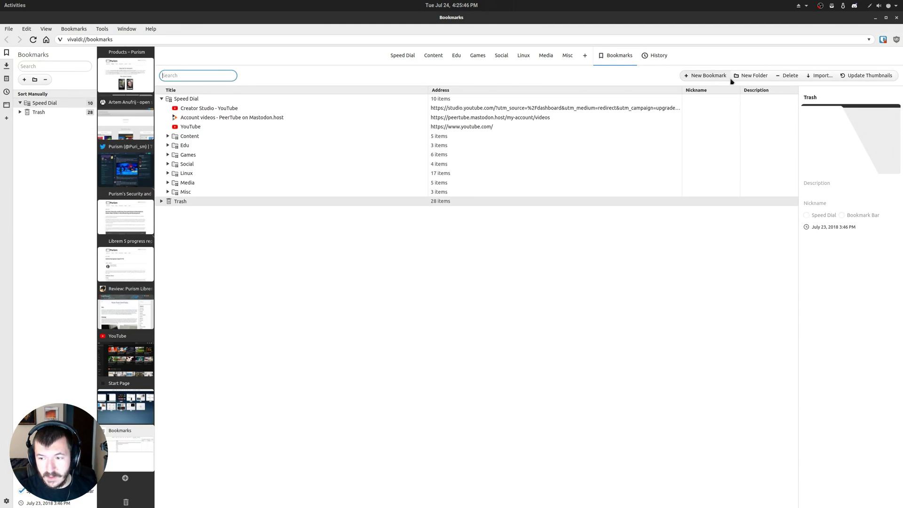
# Step: View the bookmark import sources list, then cancel the import dialog
pyautogui.click(819, 77)
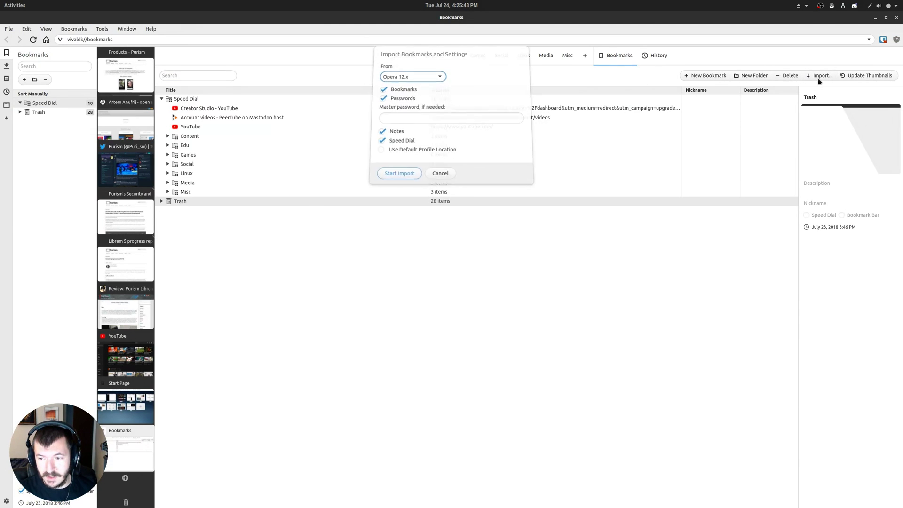
pyautogui.click(441, 80)
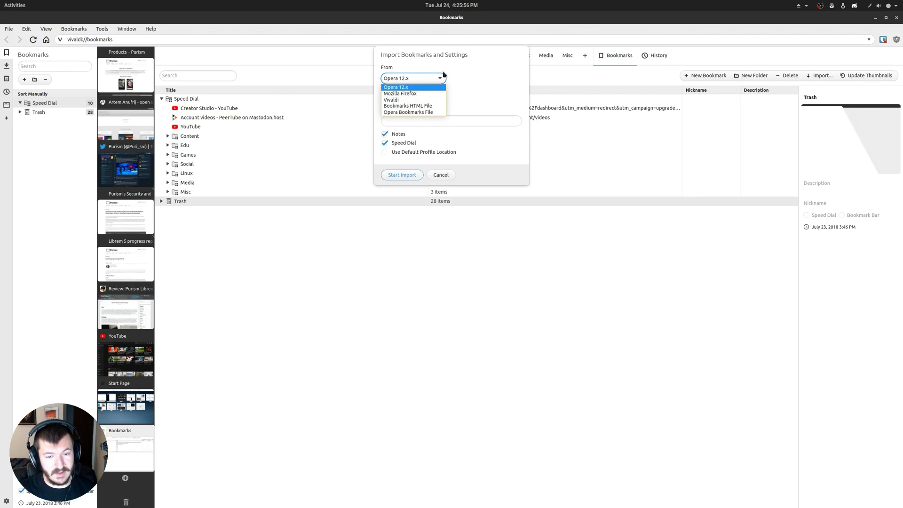
pyautogui.click(445, 56)
pyautogui.click(441, 175)
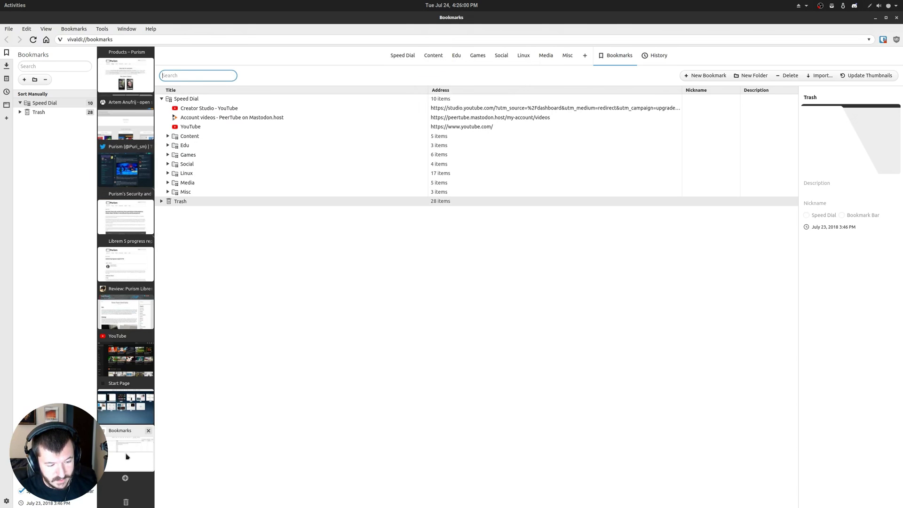
# Step: Hide the Bookmarks sidebar panel so the manager page fills the window
pyautogui.click(6, 53)
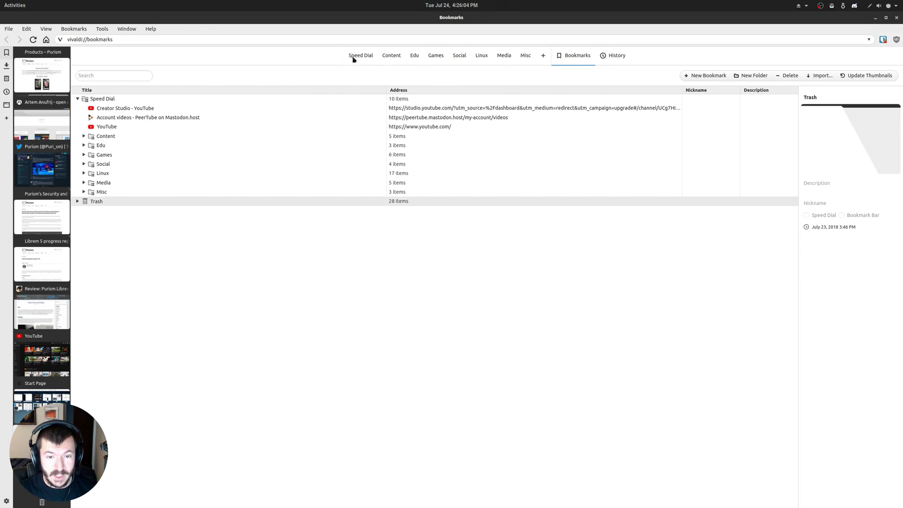